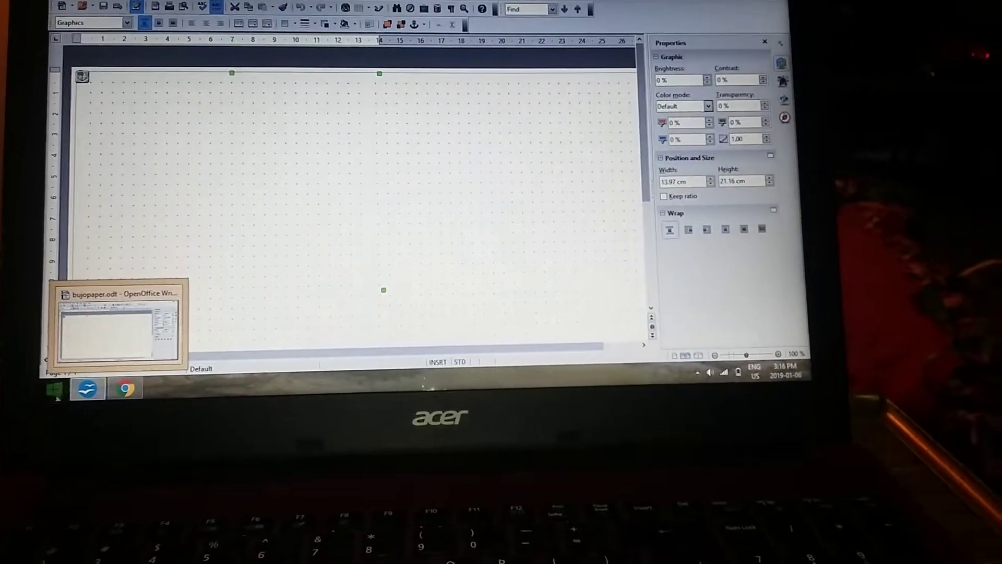
# In Format > Page, confirm a Letter landscape page with 0.20 cm margins on all sides.
pyautogui.click(126, 389)
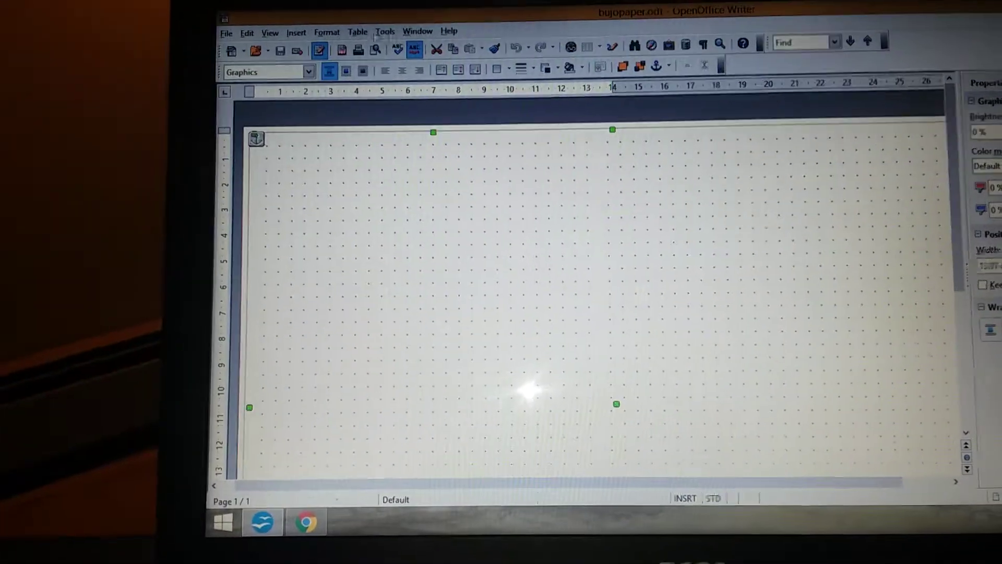
pyautogui.click(328, 30)
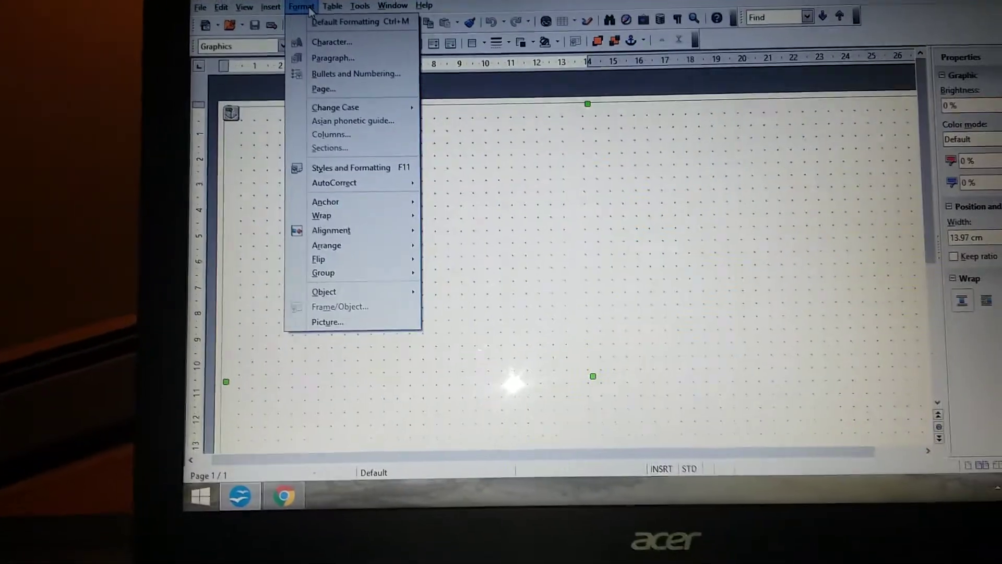
pyautogui.click(320, 88)
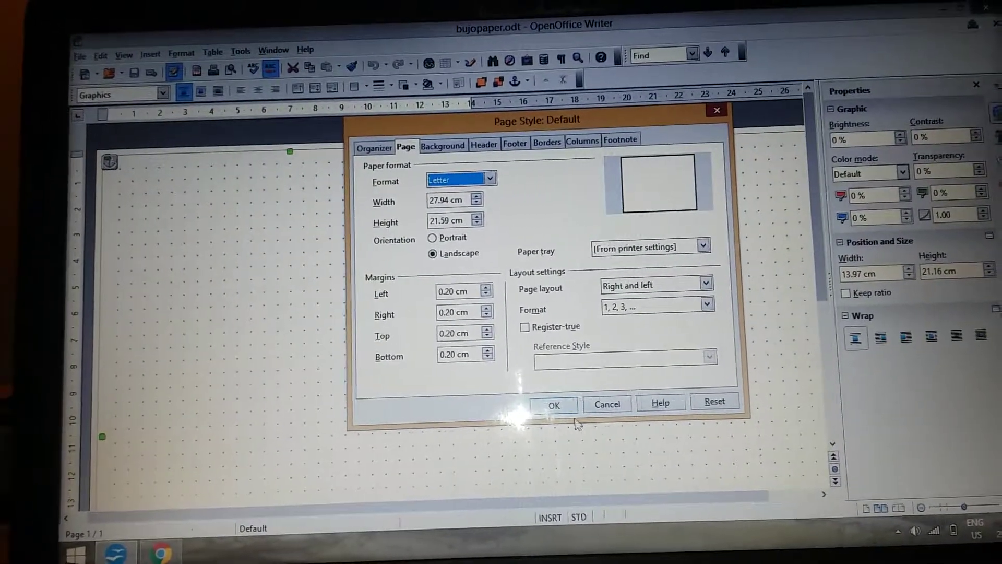
pyautogui.click(550, 402)
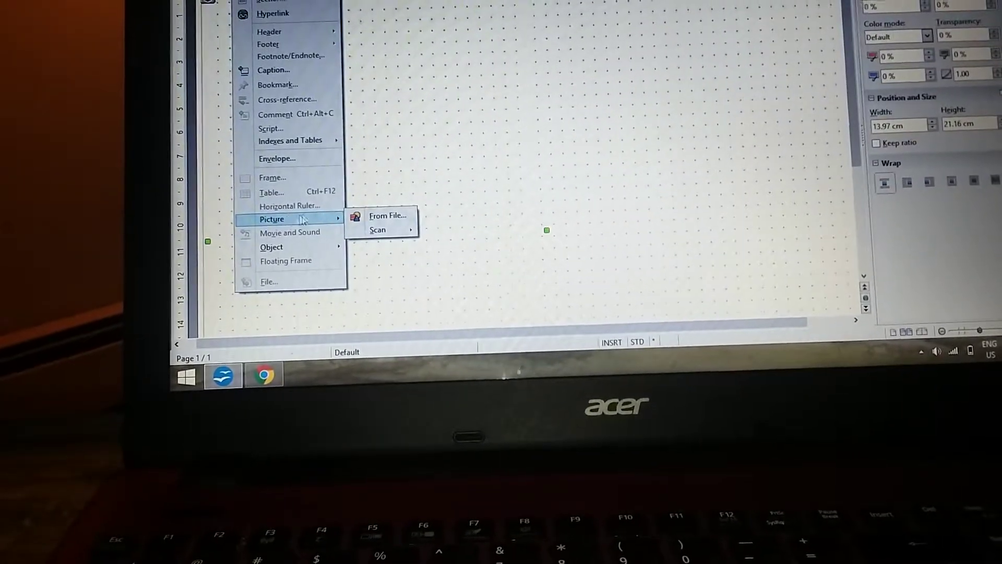
pyautogui.click(397, 99)
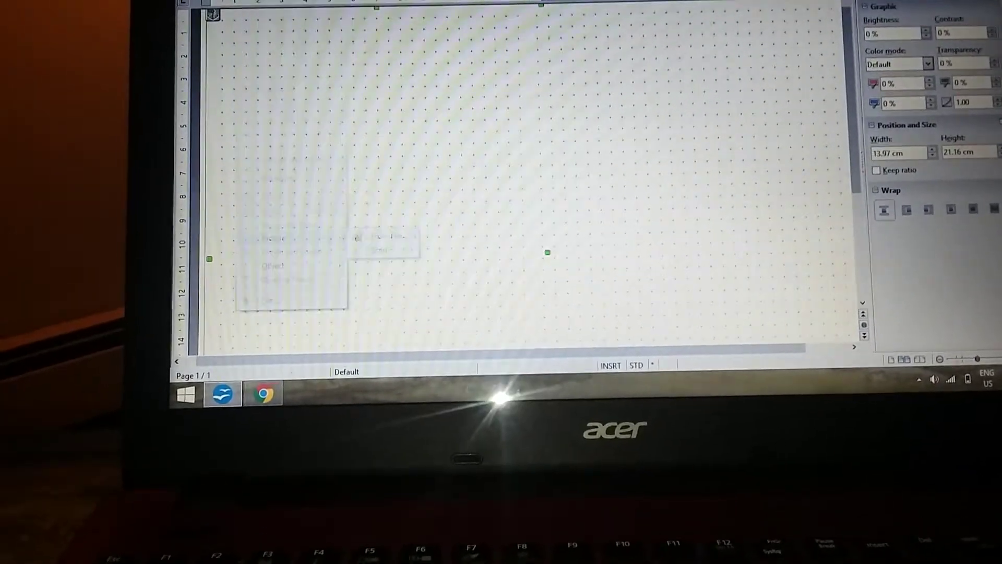